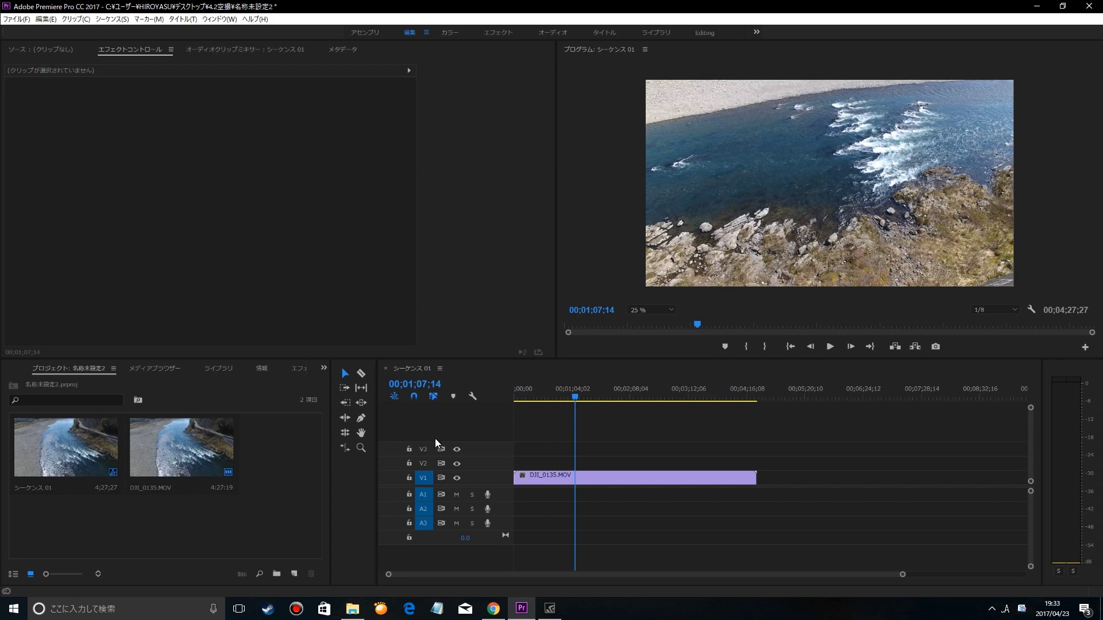
Duplicate the DJI_0135.MOV clip from track V1 onto track V2
click(215, 464)
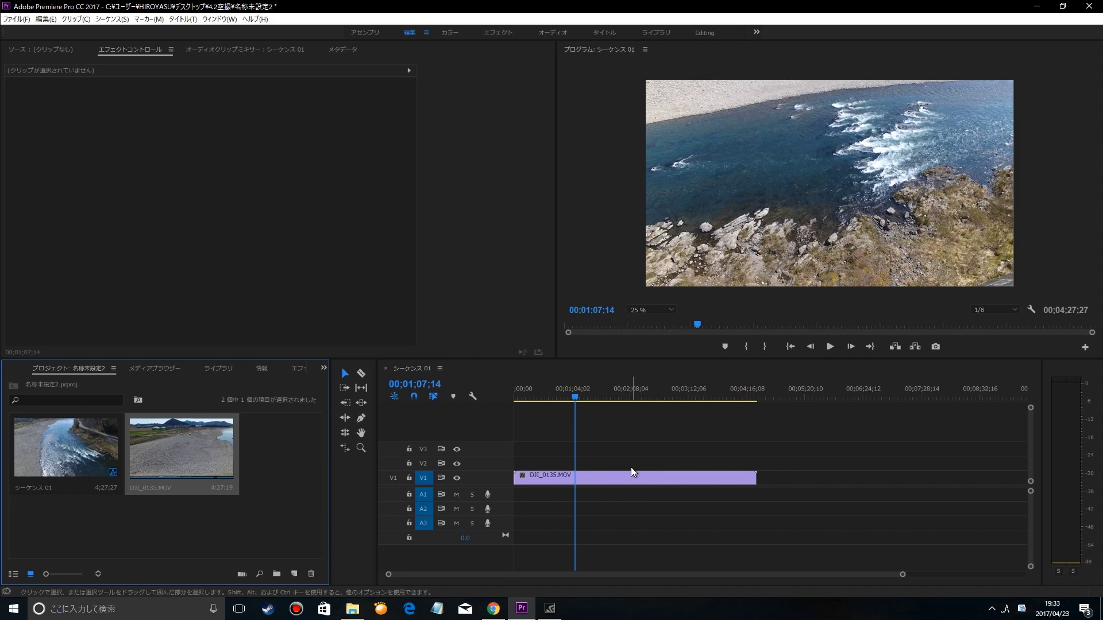
click(622, 480)
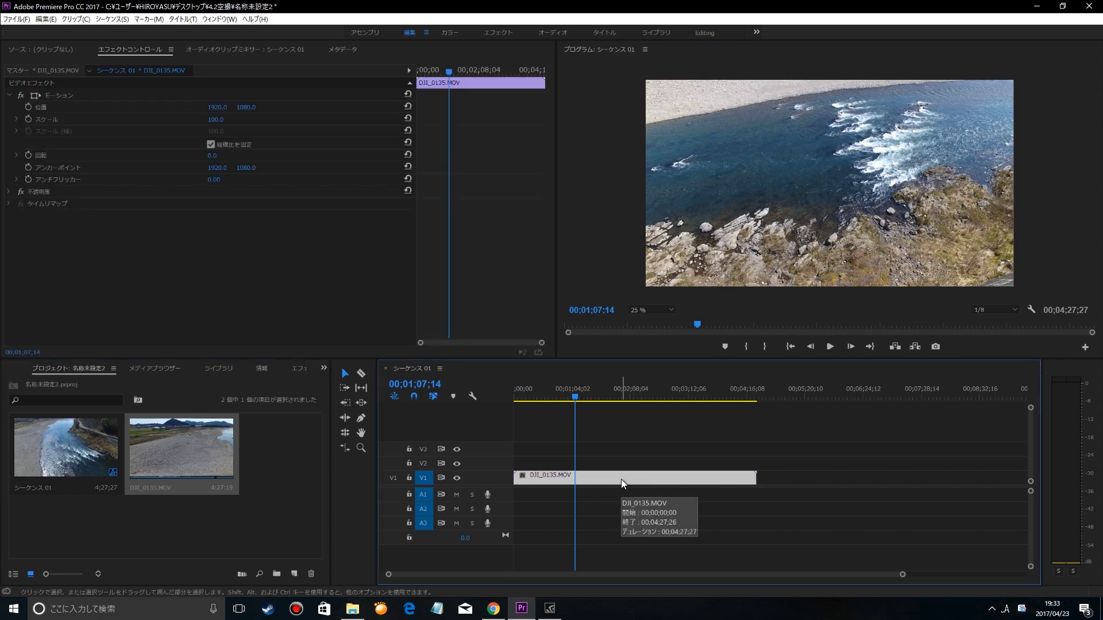
click(426, 483)
click(422, 464)
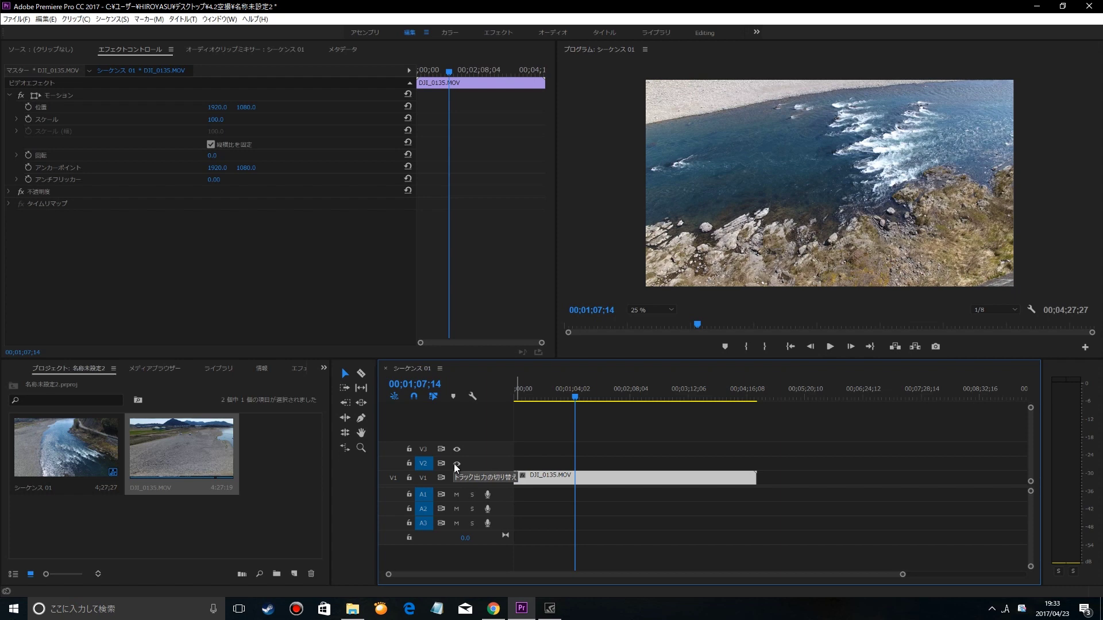
key(ctrl+v)
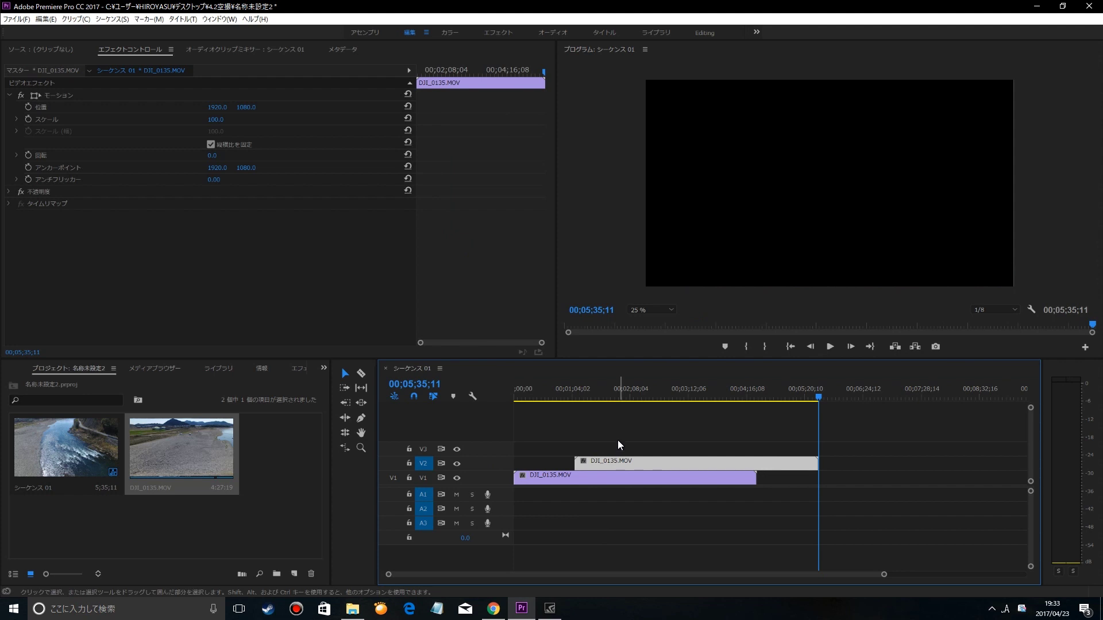
Move the playhead to 00;02;03;28 and align the V2 copy with the start of the V1 clip, leaving the copy selected
click(630, 404)
click(626, 389)
drag(594, 462, 535, 466)
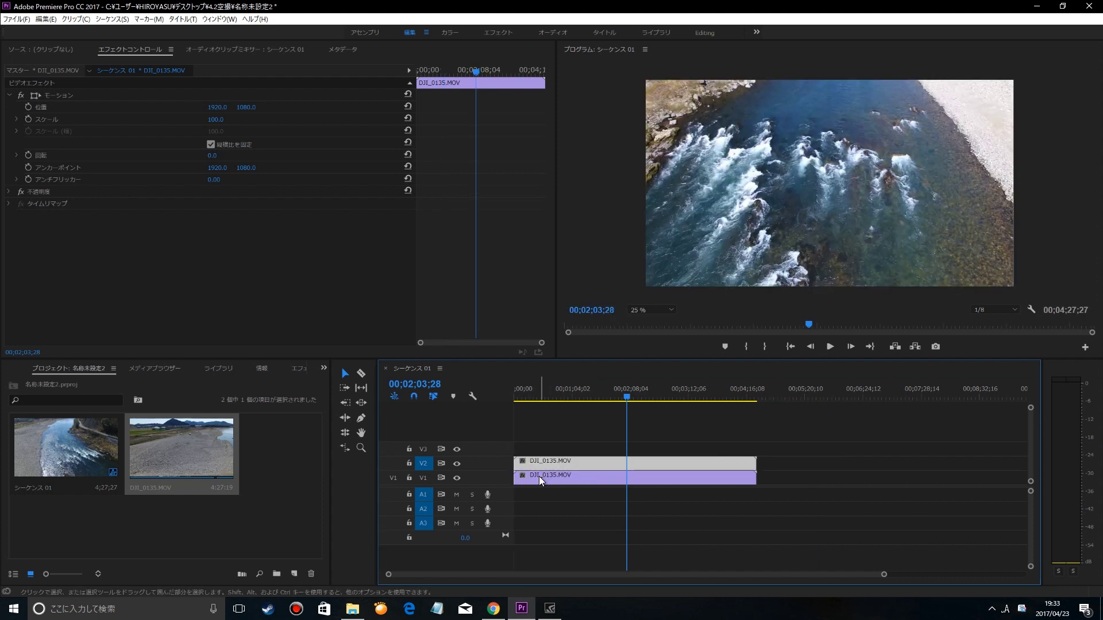
click(537, 463)
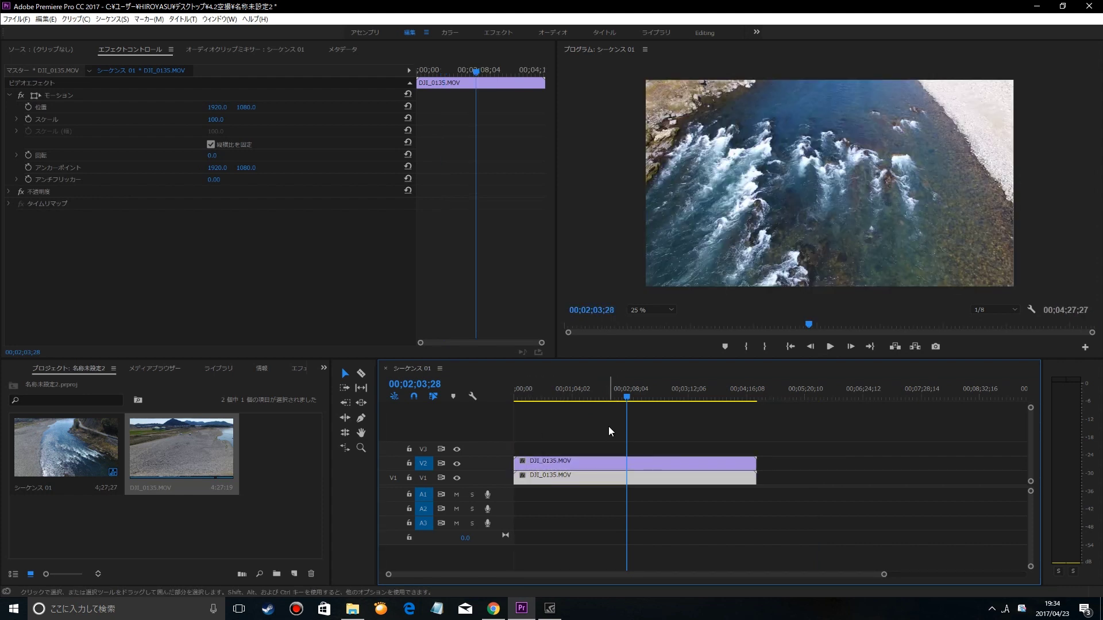
click(547, 477)
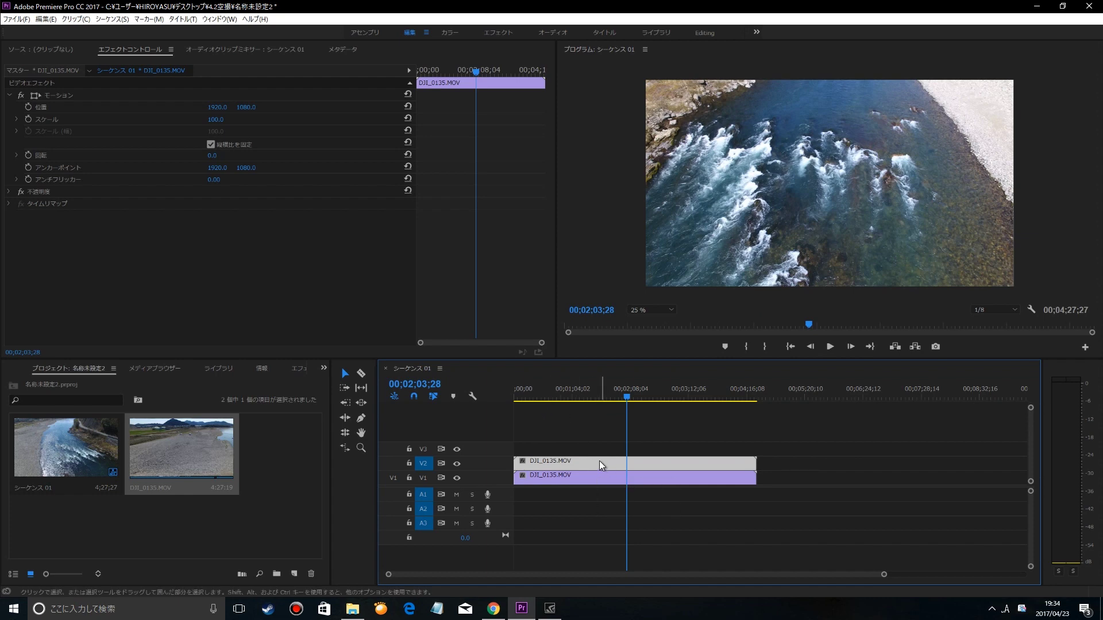
Find the モザイク (Mosaic) video effect, apply it to the V2 clip, and set its horizontal and vertical blocks to 86
click(297, 372)
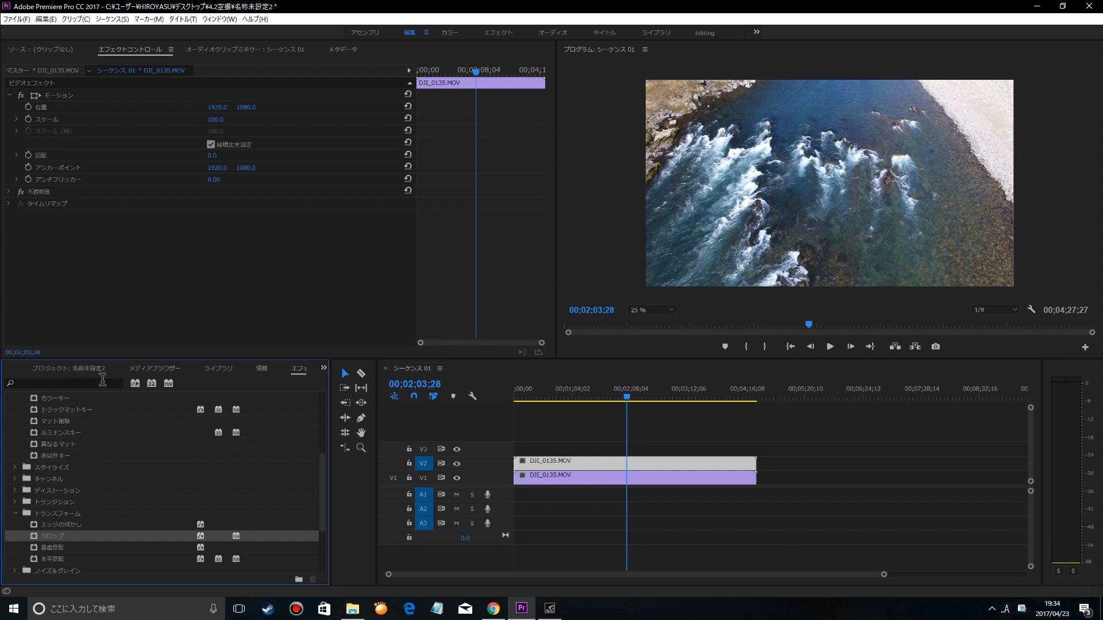
click(574, 464)
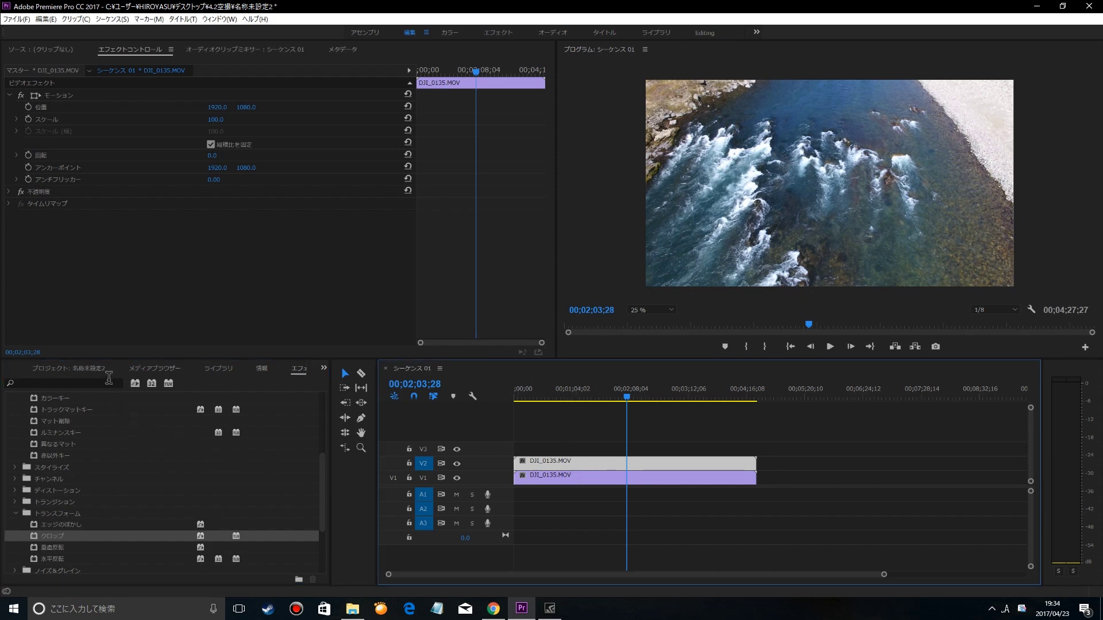
click(108, 380)
text(モザイク)
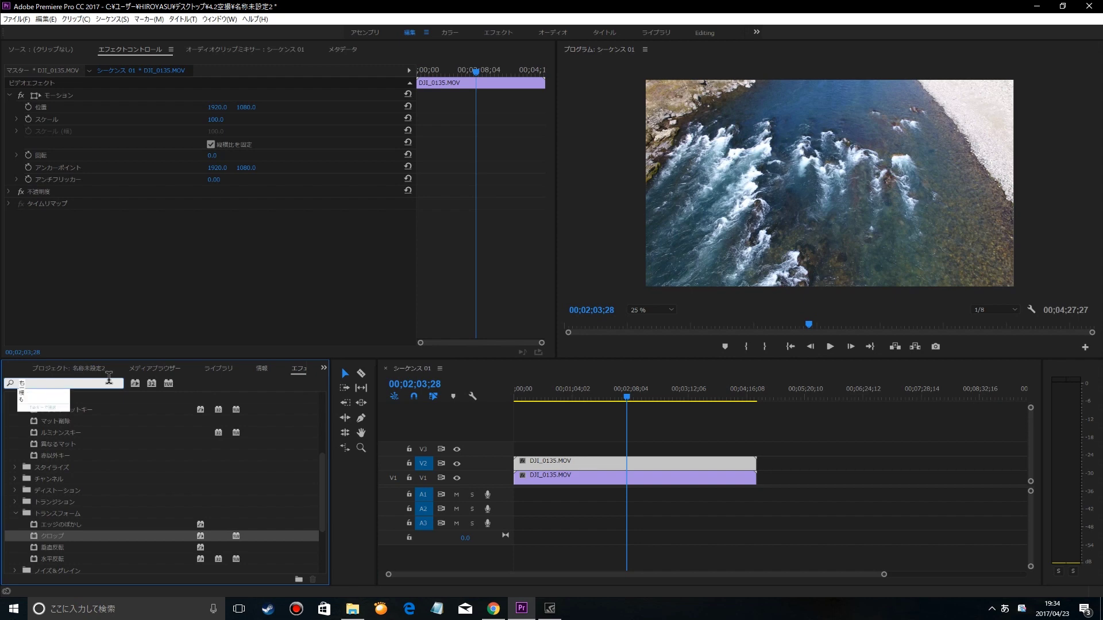
key(Return)
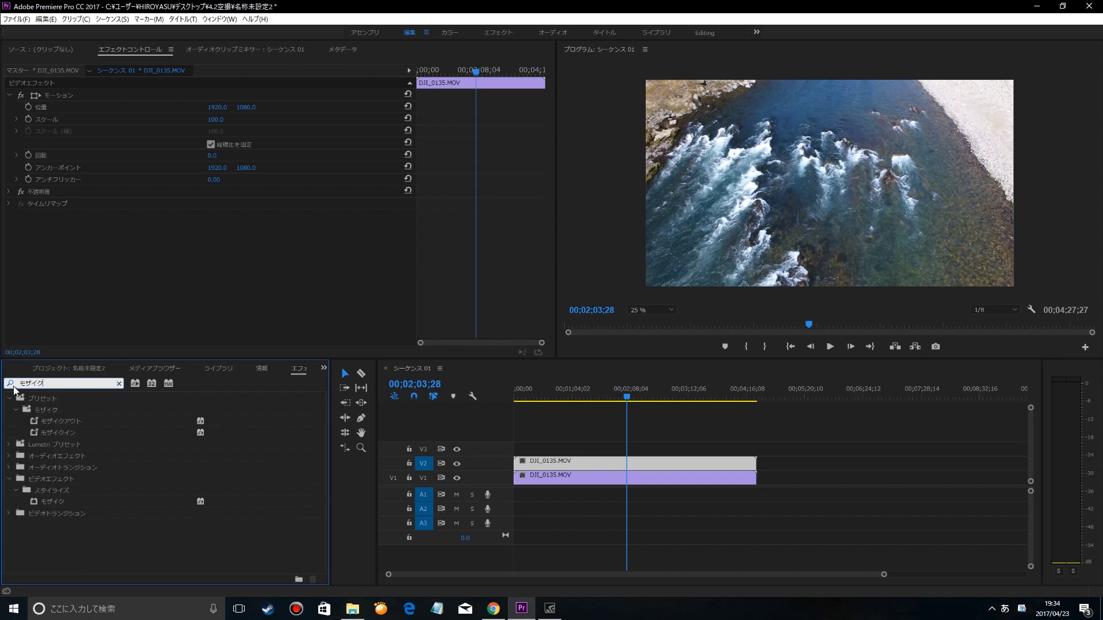
double_click(64, 502)
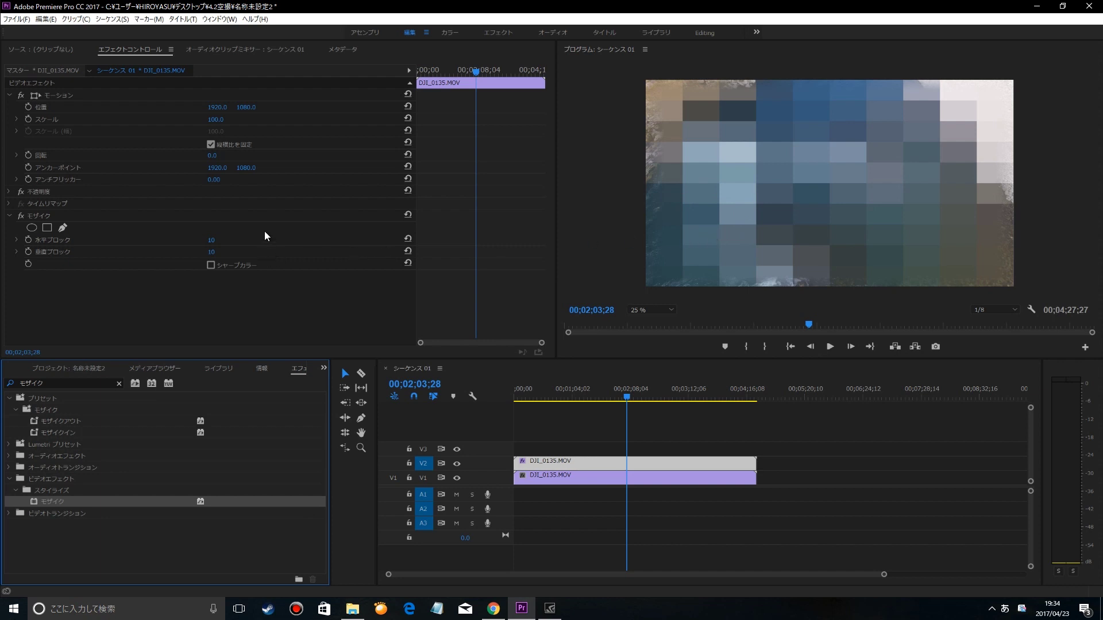
drag(211, 241, 256, 256)
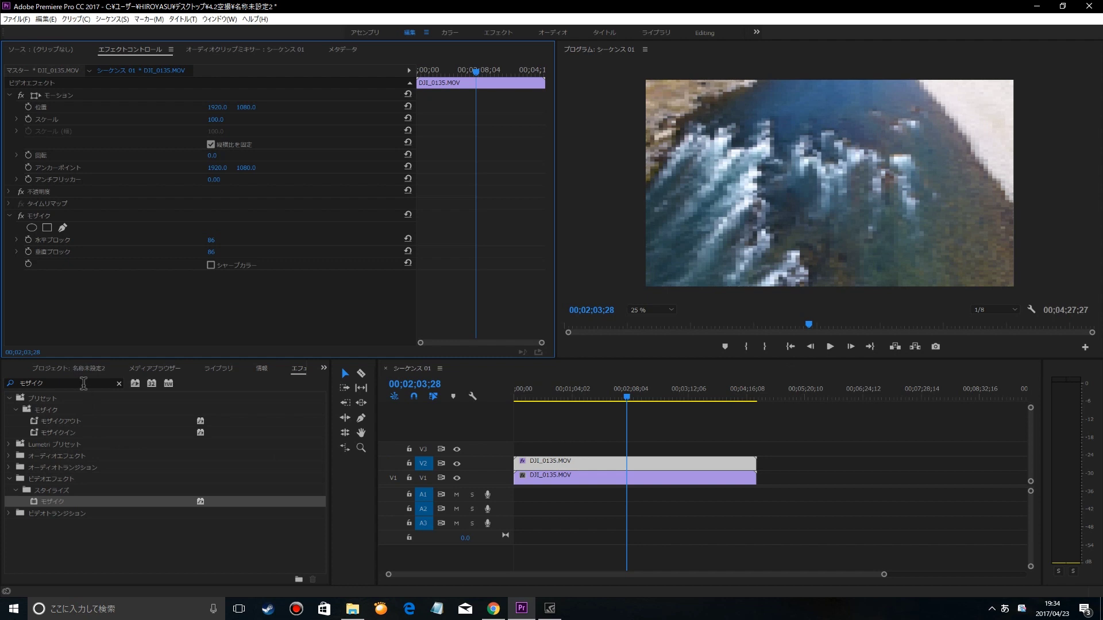
Clear the effects search and apply the クロップ (Crop) effect from the トランスフォーム (Transform) video effects to the V2 clip
click(84, 383)
key(BackSpace)
key(BackSpace)
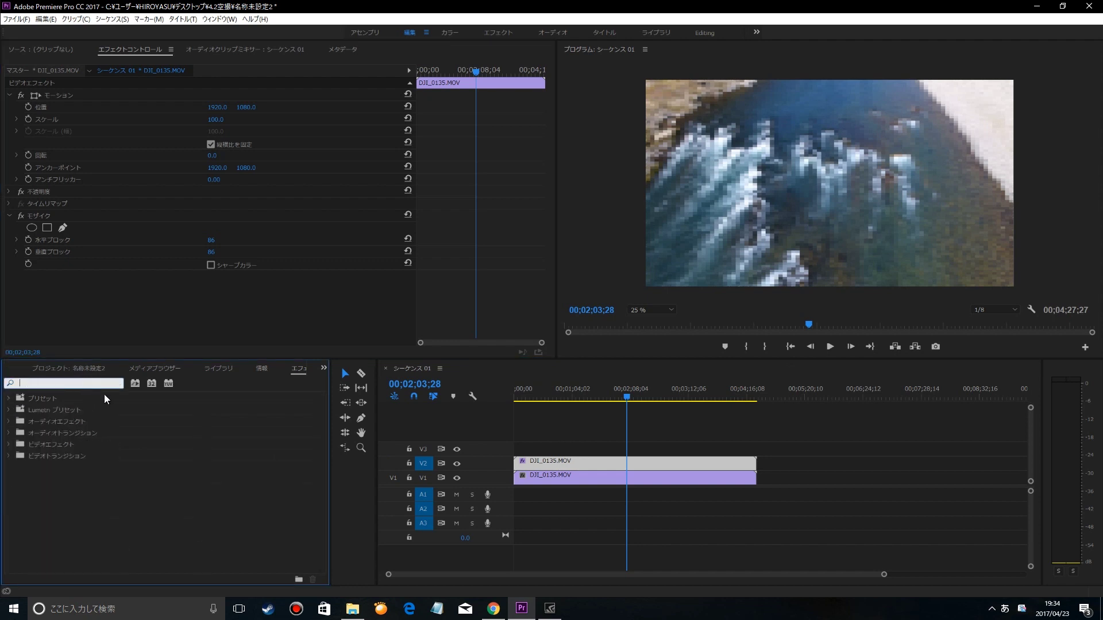
click(14, 448)
drag(322, 487, 328, 534)
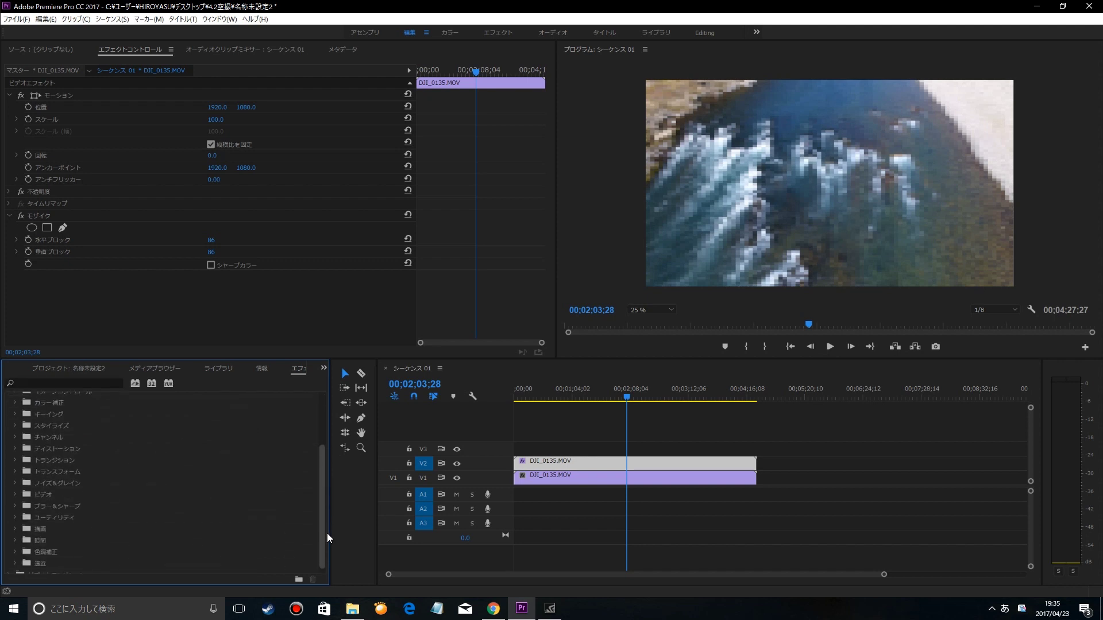
click(15, 472)
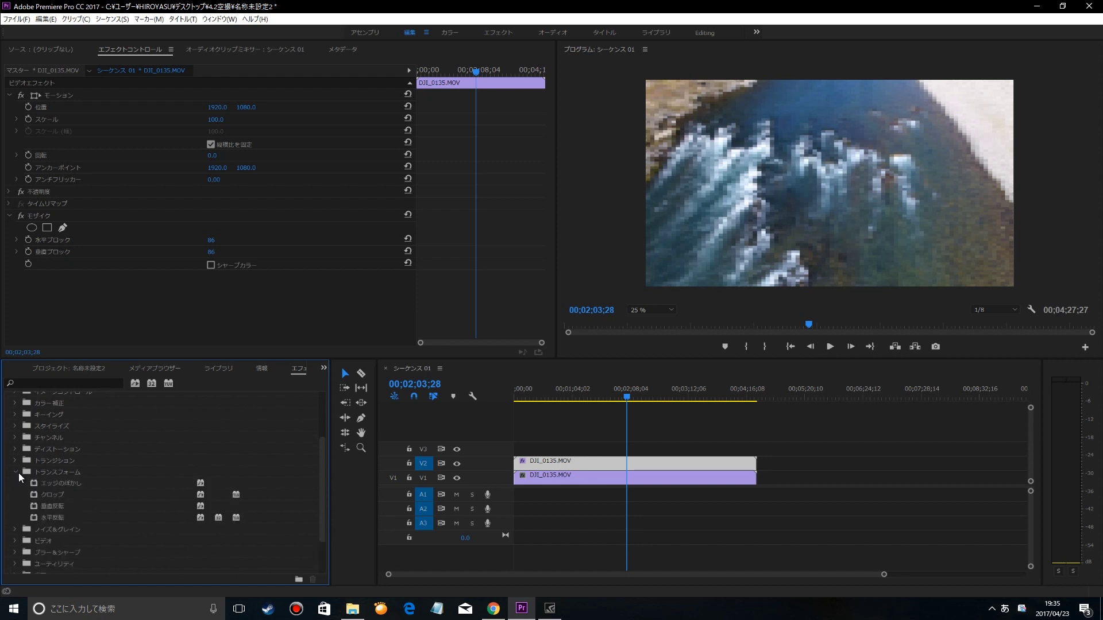
double_click(60, 496)
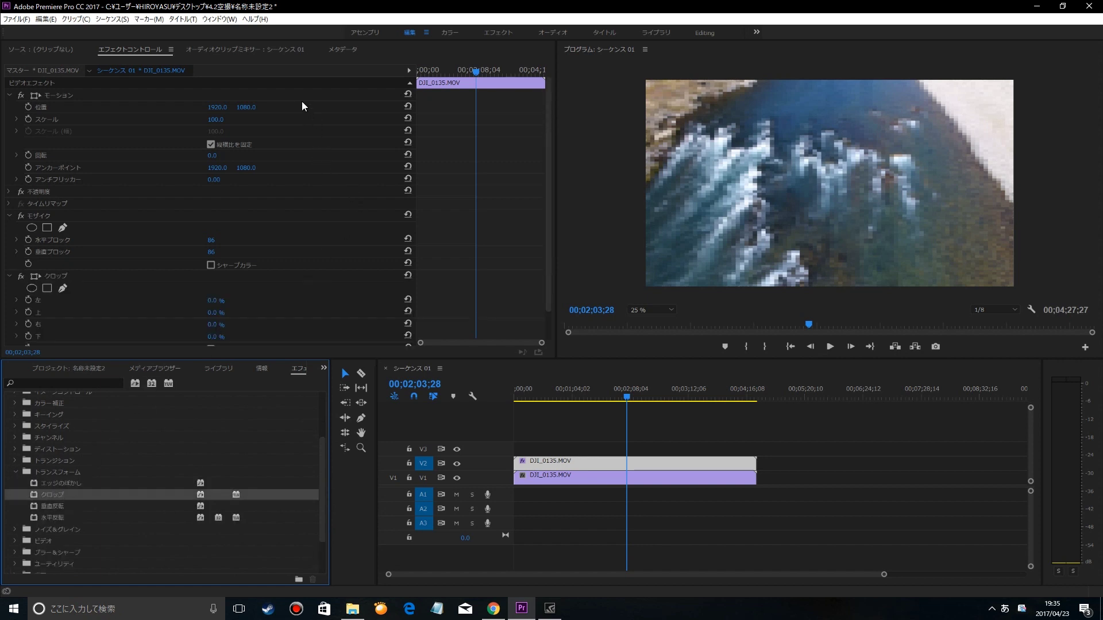
Crop the mosaic clip by 30% on the left, 23% at the top, 22% on the right and 29% at the bottom
click(135, 51)
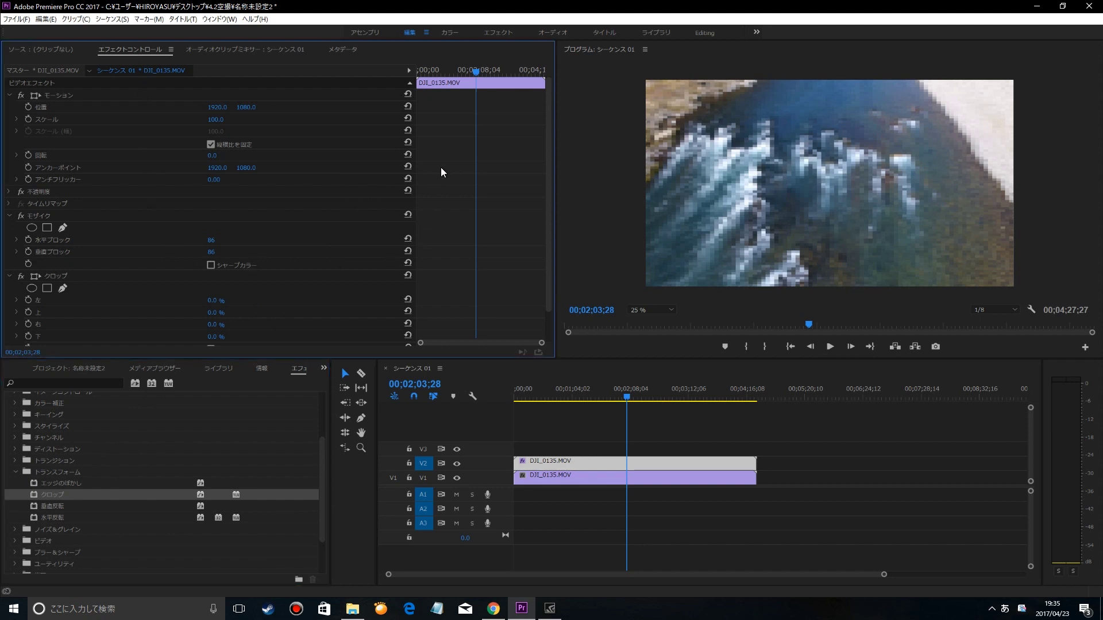
drag(547, 195, 547, 224)
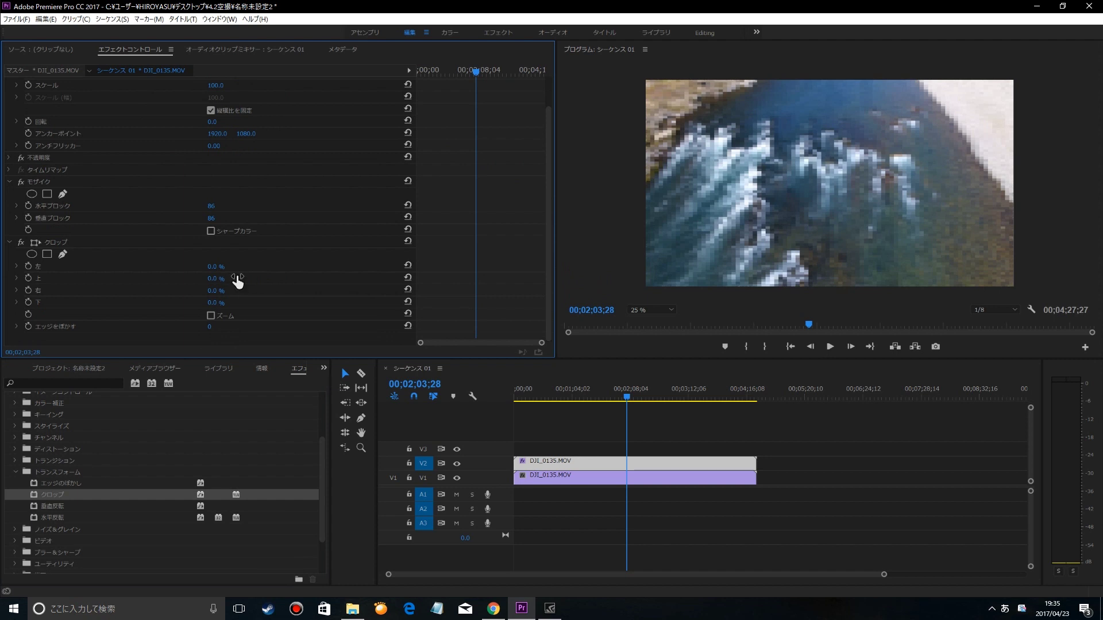
mouse_move(215, 287)
mouse_down()
mouse_move(234, 289)
mouse_move(233, 310)
mouse_move(225, 274)
mouse_move(246, 276)
mouse_move(225, 270)
mouse_up()
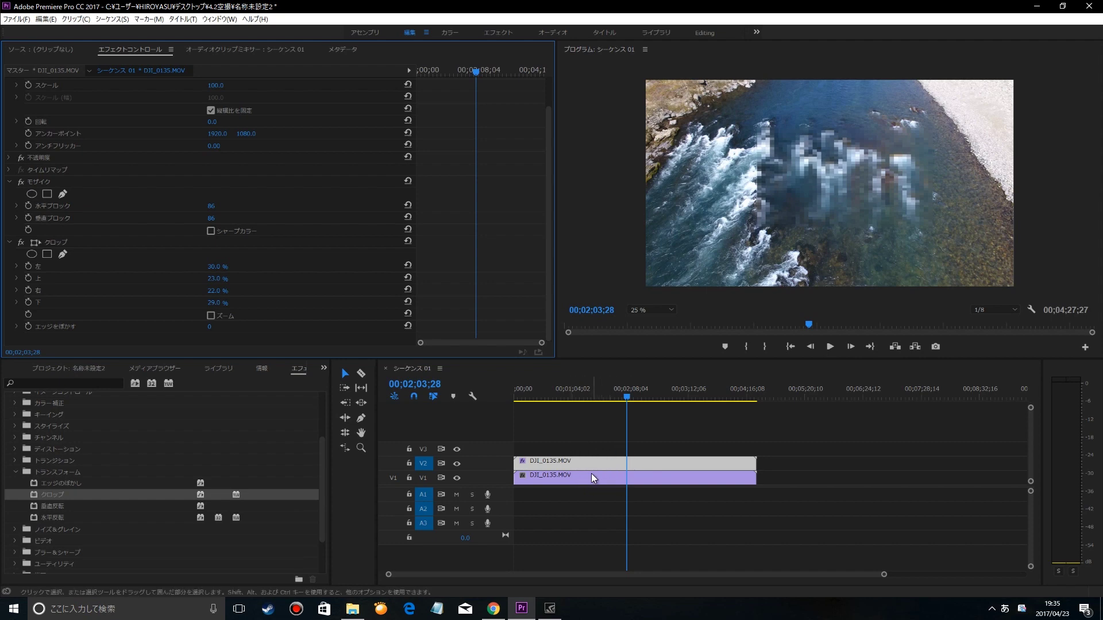
Play the sequence and enlarge the program preview to 50% zoom to inspect the mosaic area
click(833, 347)
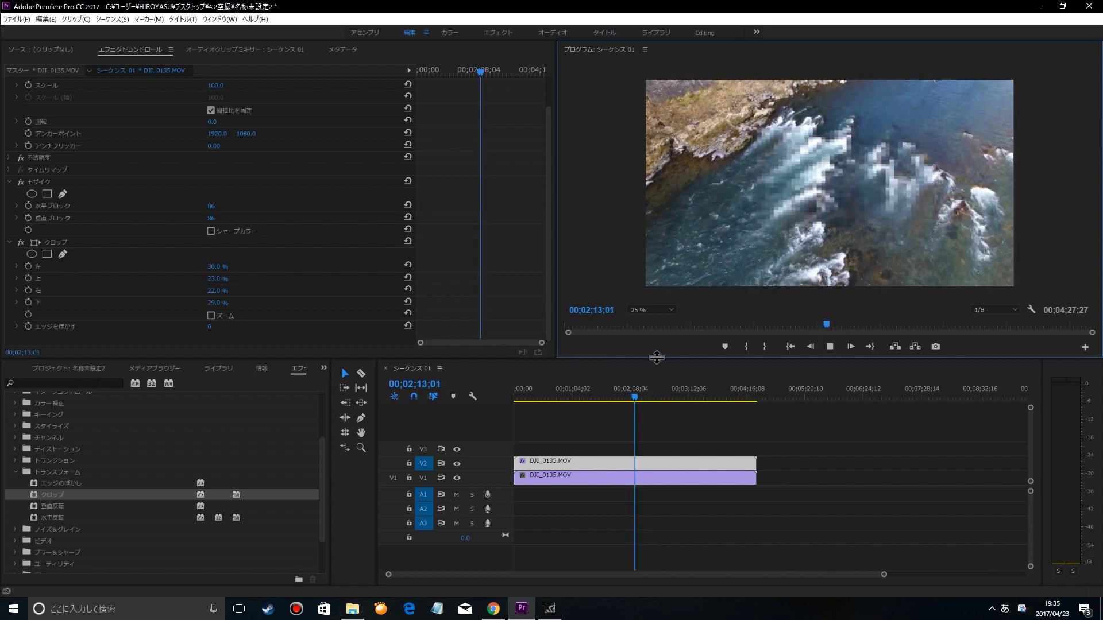
drag(657, 362, 660, 456)
drag(557, 359, 455, 359)
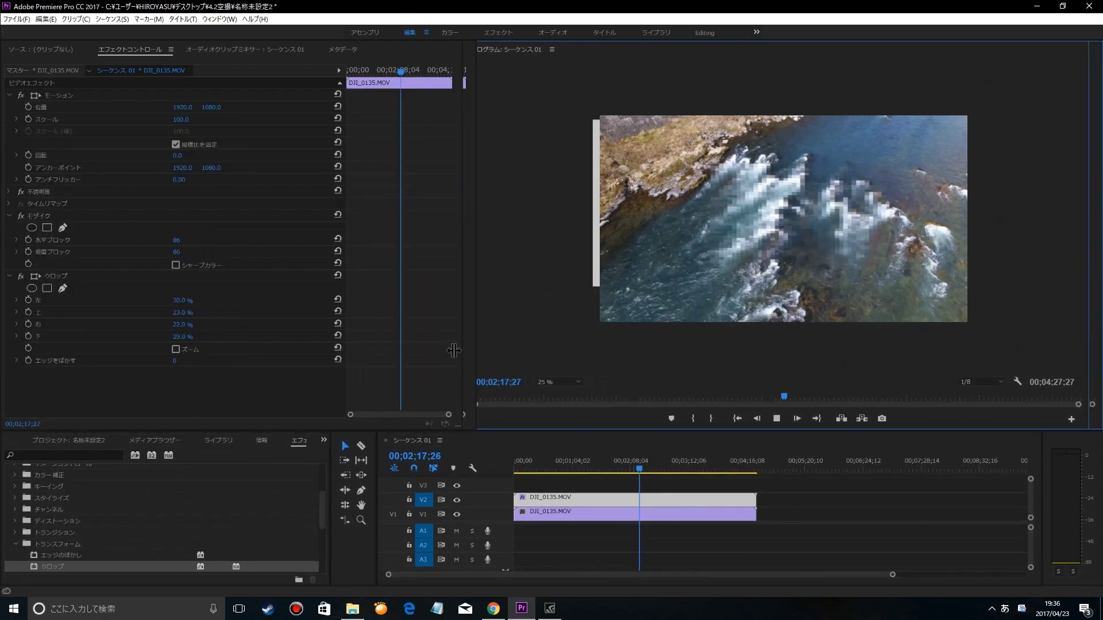
click(570, 382)
click(567, 428)
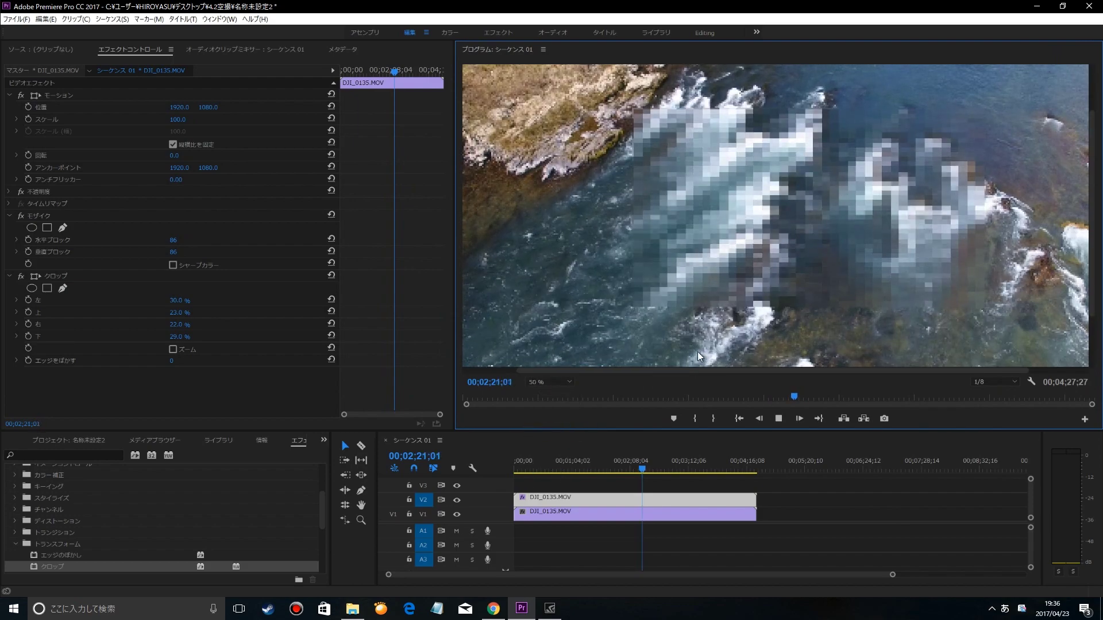
drag(639, 431, 643, 458)
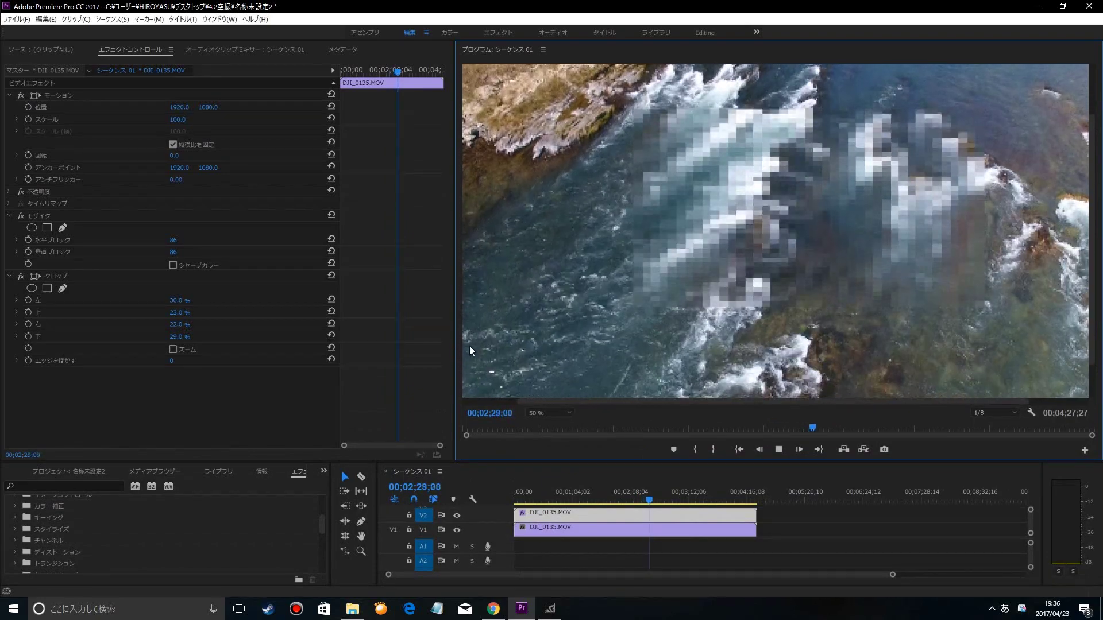
Shrink the program preview area again and set its zoom to 25%
drag(455, 342, 590, 323)
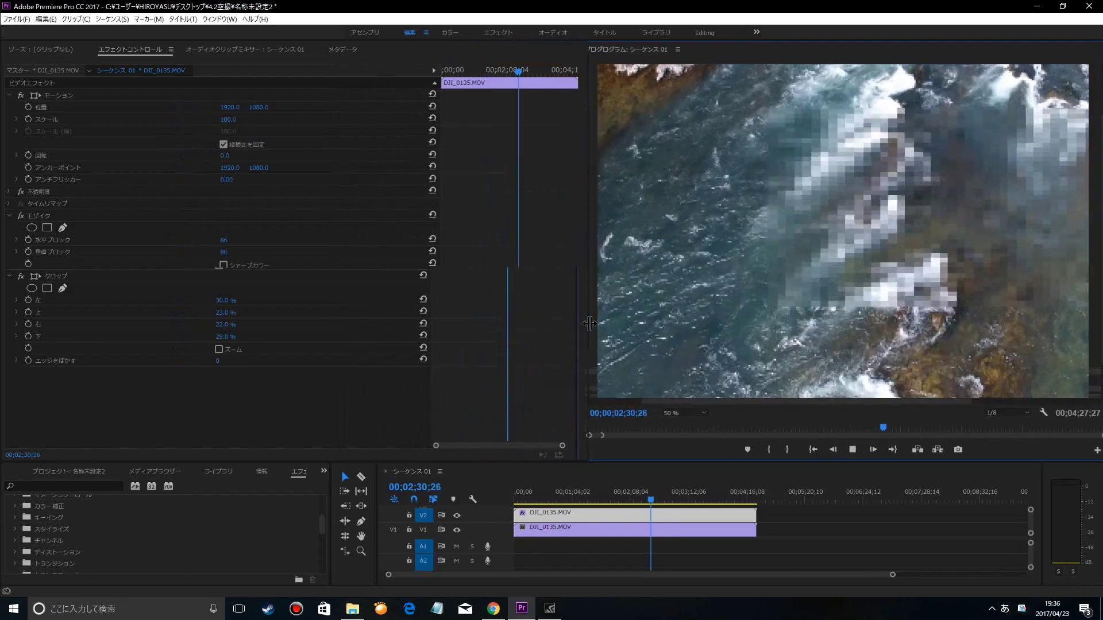
click(695, 413)
click(696, 448)
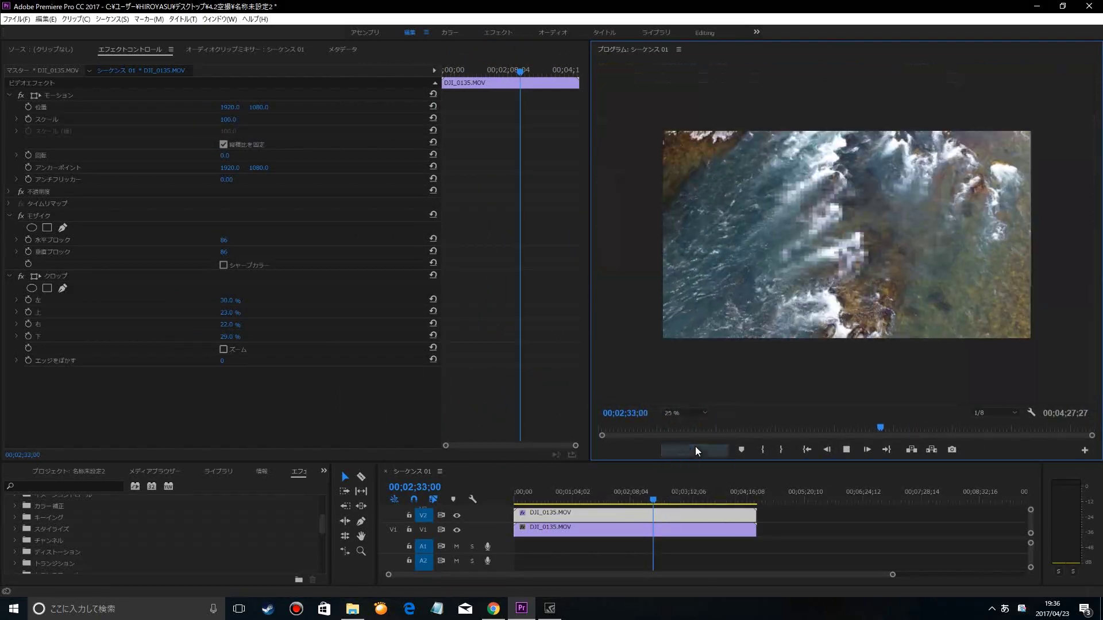
drag(707, 463, 707, 349)
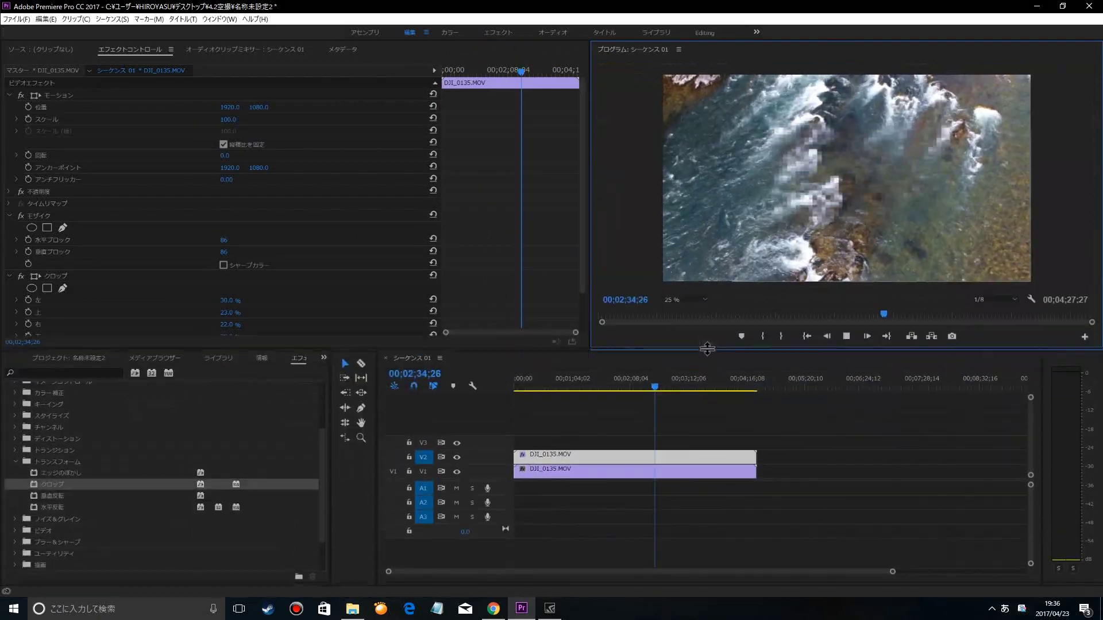